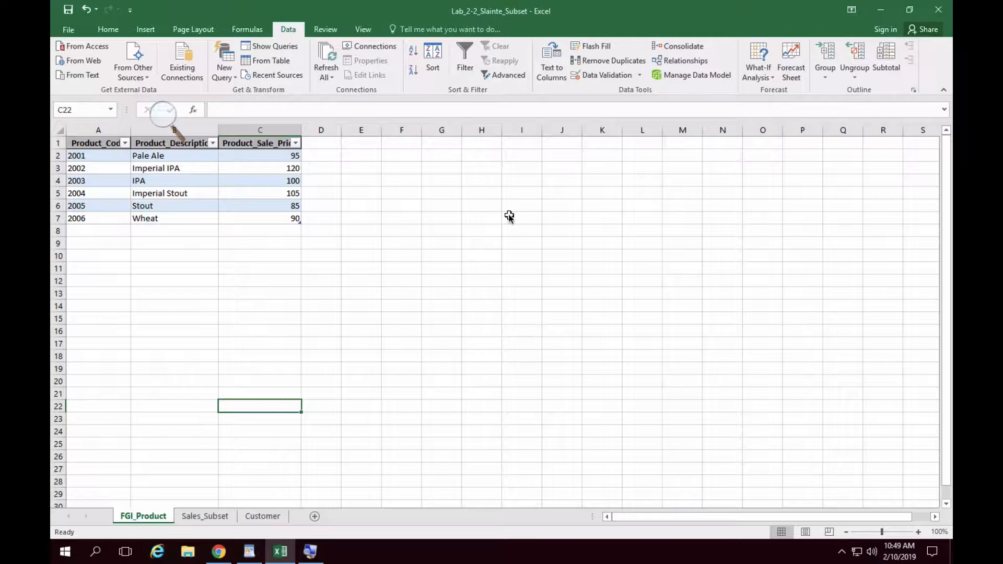
Insert a PivotTable from the workbook's Data Model on the existing FGI_Product sheet at cell C22
{"action": "left_click", "coordinate": [146, 29]}
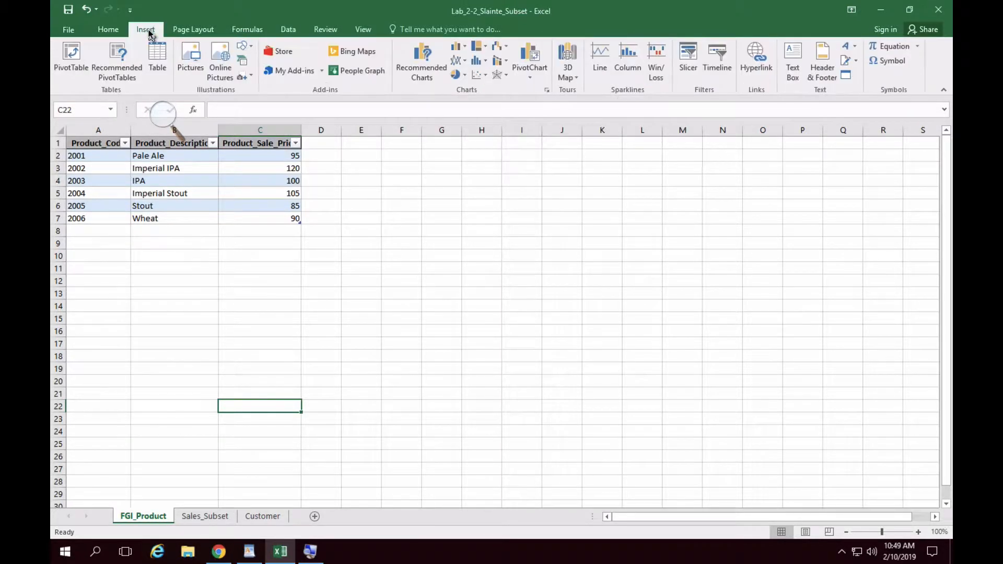
{"action": "left_click", "coordinate": [83, 52]}
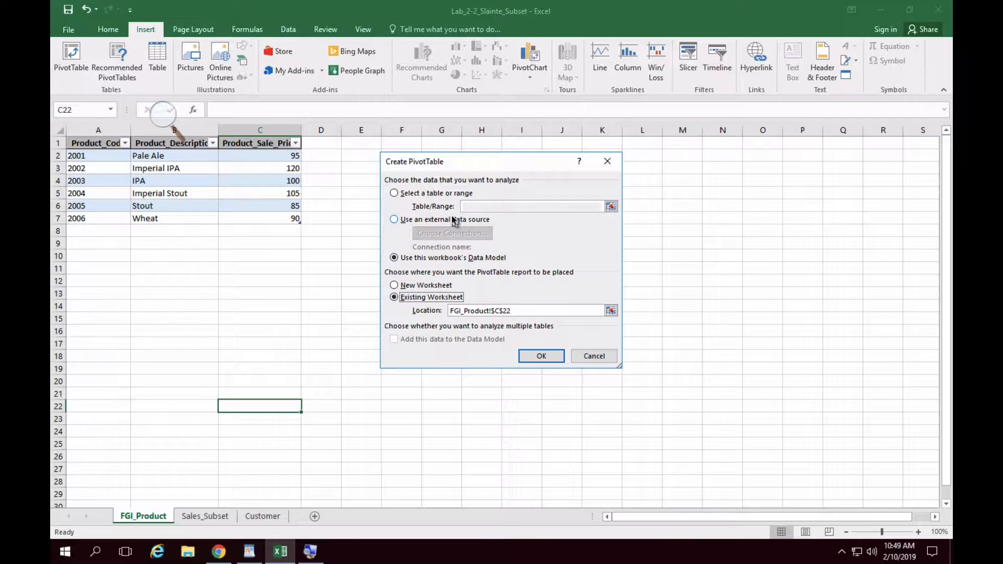
{"action": "left_click", "coordinate": [546, 357]}
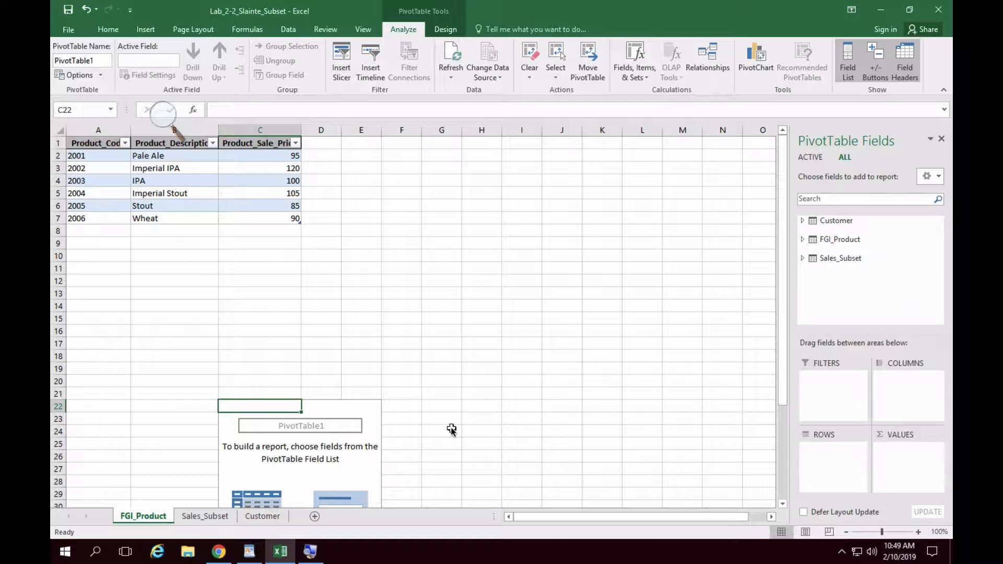
{"action": "left_click", "coordinate": [332, 443]}
{"action": "left_click", "coordinate": [300, 455]}
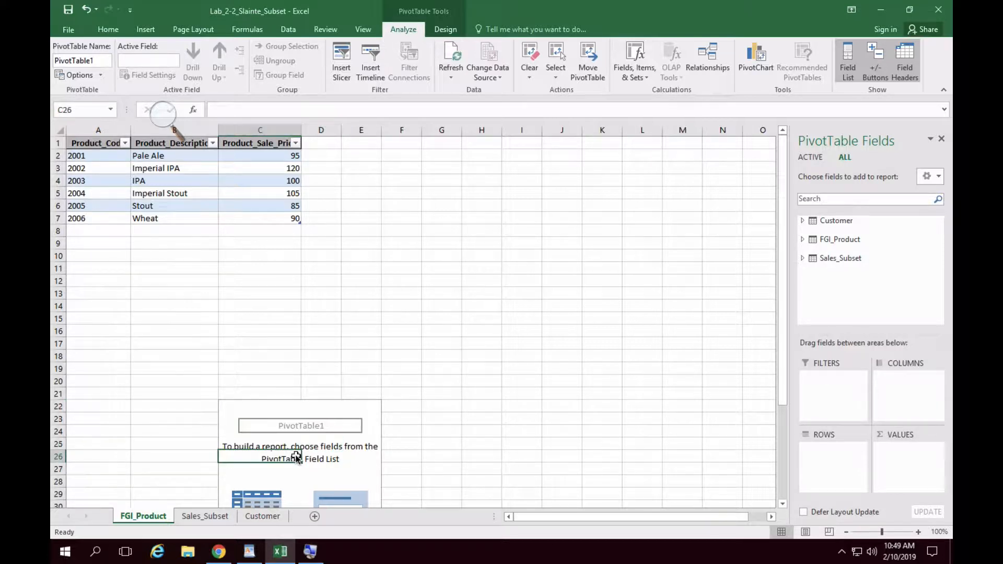
{"action": "left_click", "coordinate": [293, 478]}
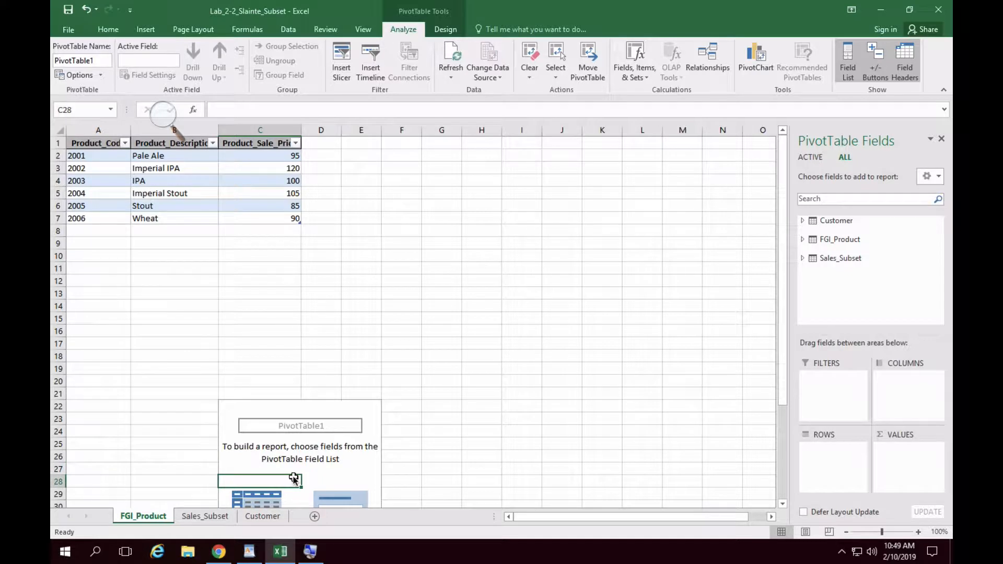
{"action": "left_click", "coordinate": [226, 367]}
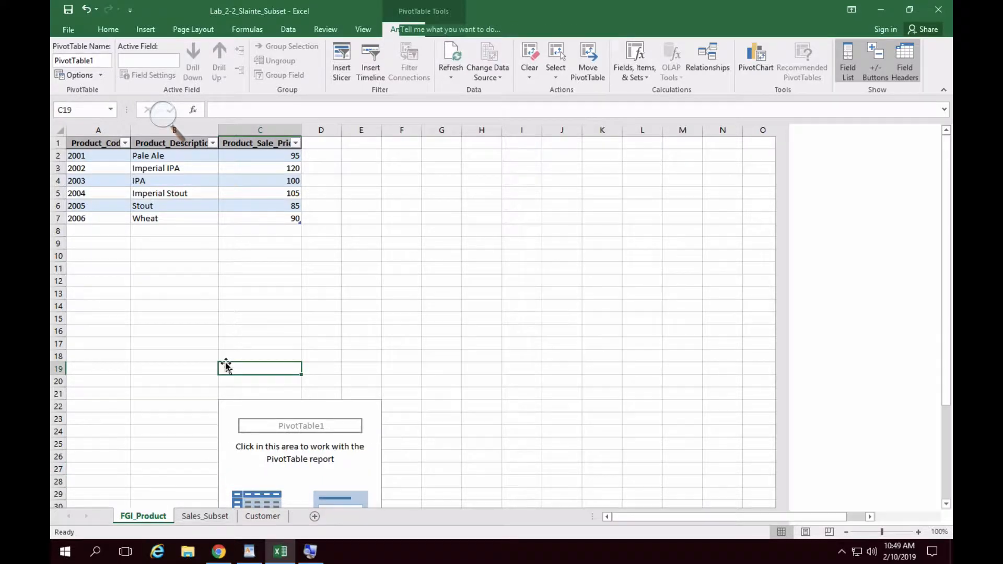
{"action": "left_click", "coordinate": [154, 374]}
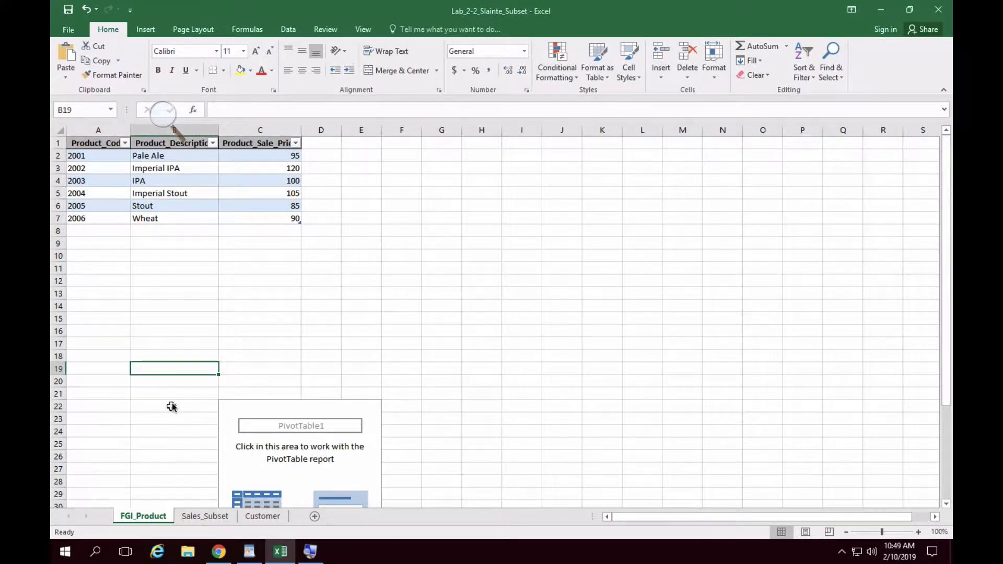
{"action": "left_click", "coordinate": [236, 460]}
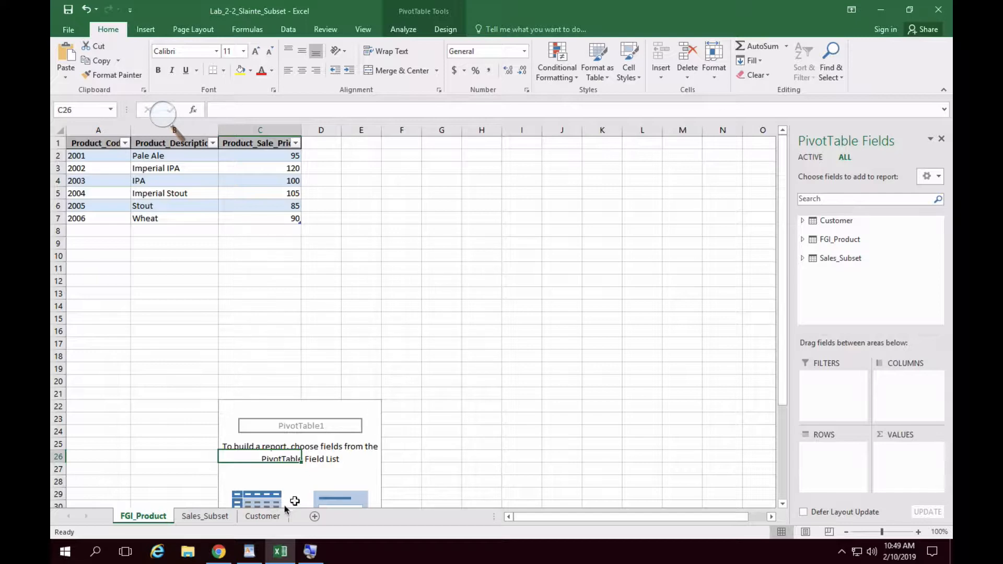
From the Customer sheet, insert a PivotTable based on the workbook's Data Model on a new worksheet
{"action": "left_click", "coordinate": [263, 517]}
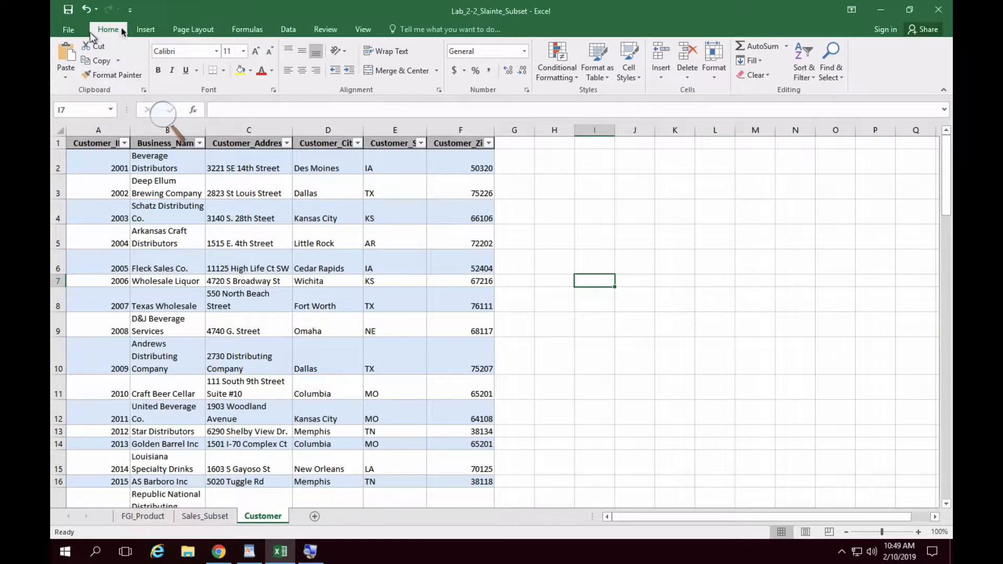
{"action": "left_click", "coordinate": [146, 30]}
{"action": "left_click", "coordinate": [82, 67]}
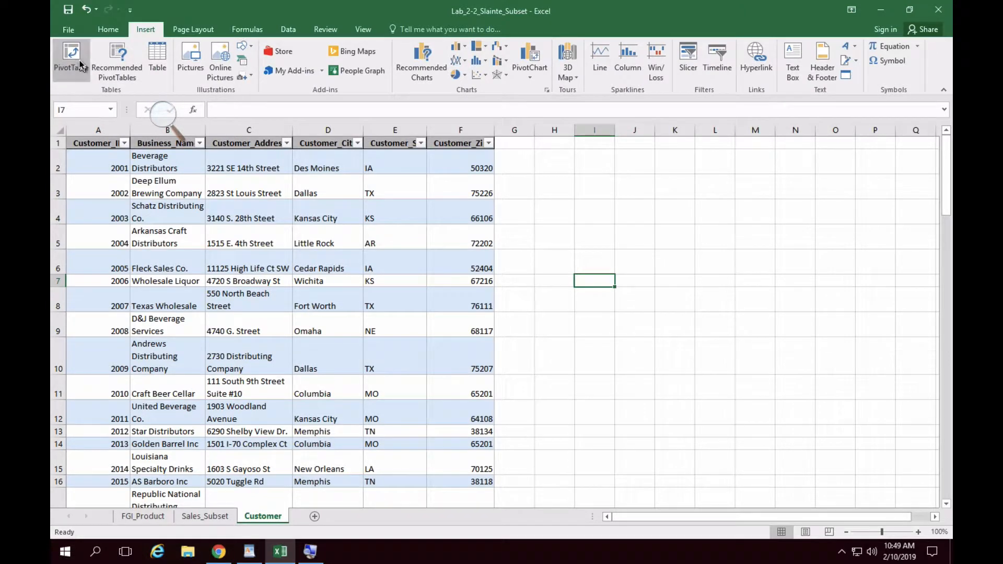
{"action": "left_click", "coordinate": [393, 285]}
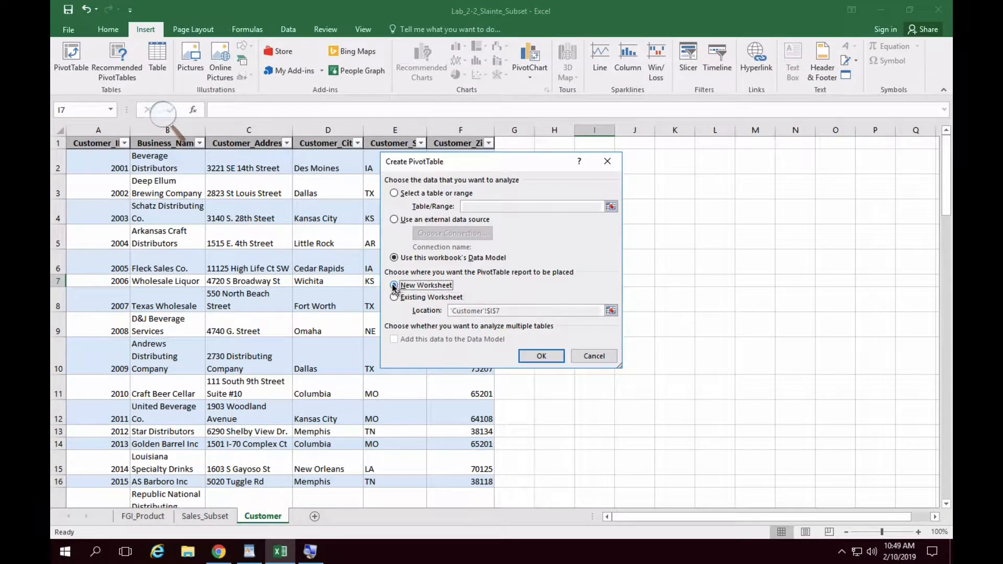
{"action": "left_click", "coordinate": [539, 355]}
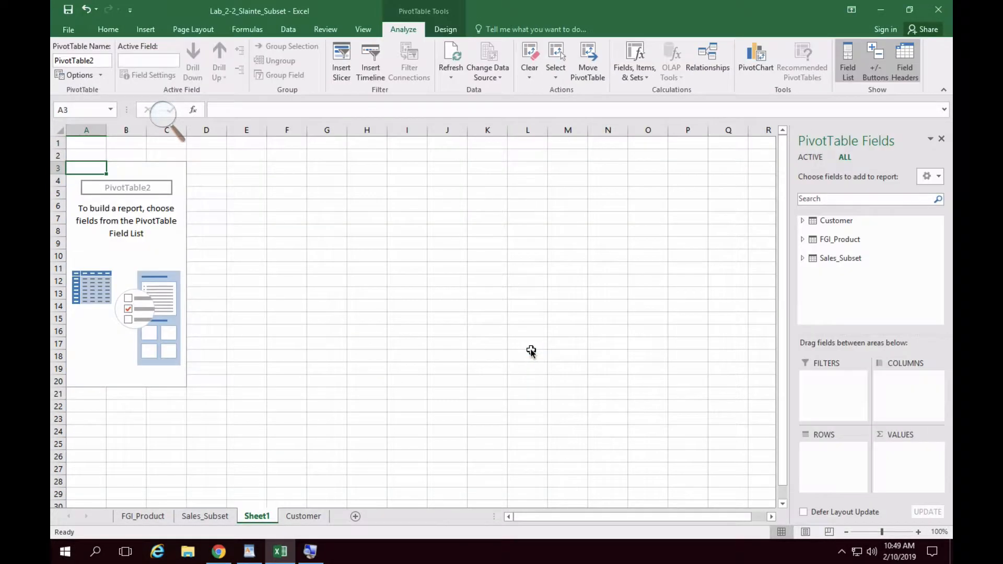
Widen the PivotTable Fields pane and expand the Customer, FGI_Product and Sales_Subset tables in the full field list
{"action": "left_click", "coordinate": [810, 157]}
{"action": "left_click", "coordinate": [843, 158]}
{"action": "left_click_drag", "start_coordinate": [789, 342], "coordinate": [596, 340]}
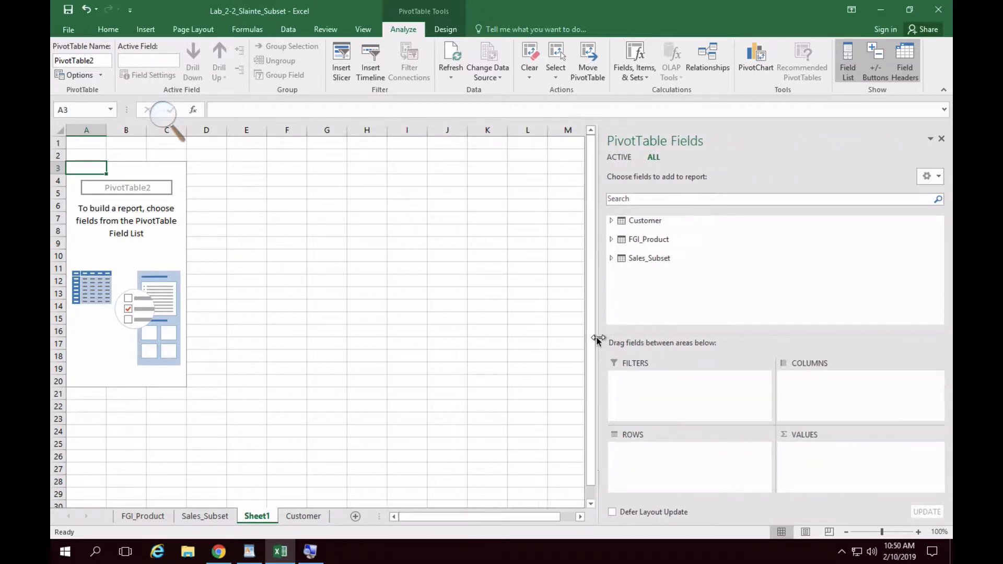
{"action": "left_click", "coordinate": [609, 221]}
{"action": "scroll", "coordinate": [621, 271], "scroll_direction": "down", "scroll_amount": 2}
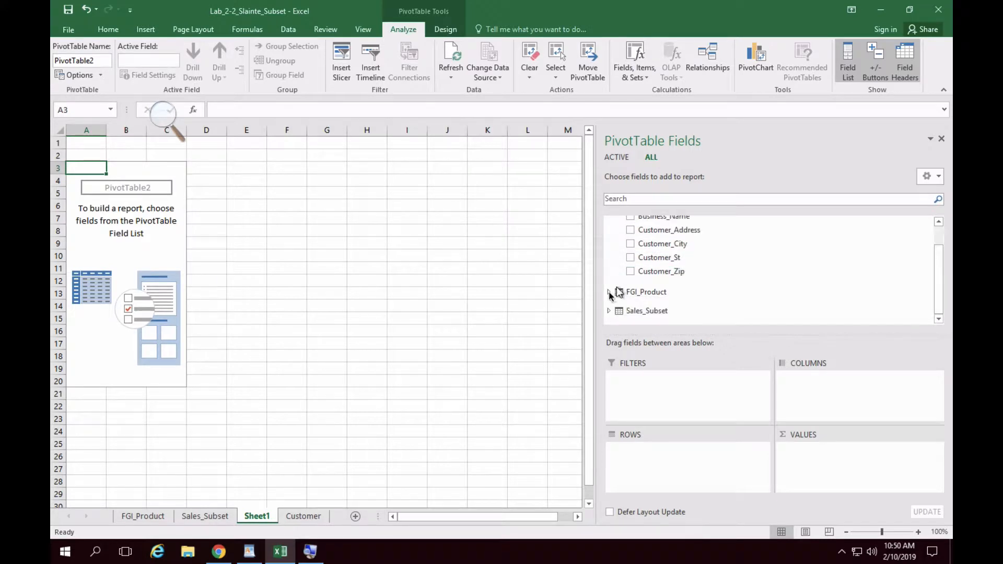
{"action": "left_click", "coordinate": [609, 293]}
{"action": "scroll", "coordinate": [609, 291], "scroll_direction": "down", "scroll_amount": 1}
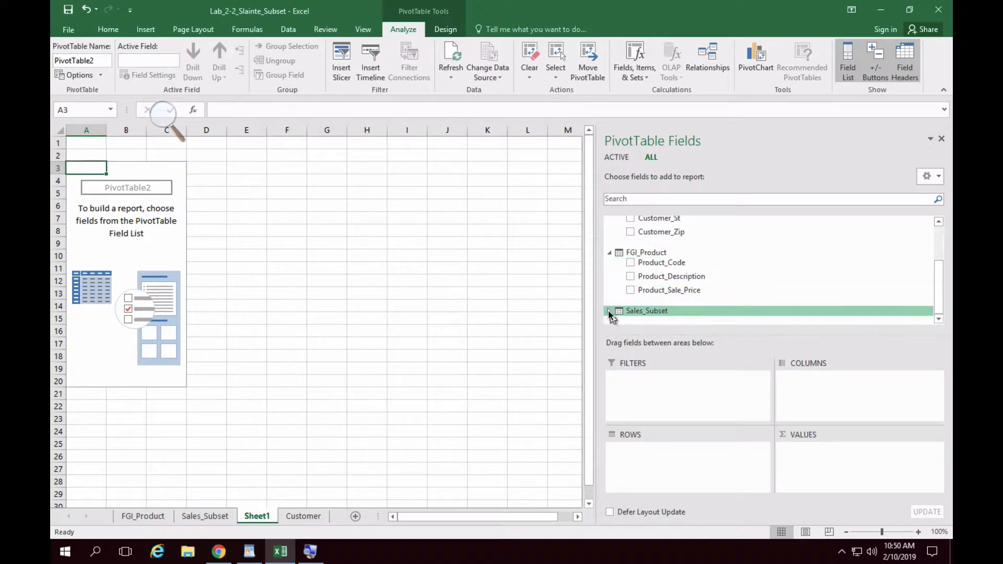
{"action": "left_click", "coordinate": [610, 311]}
{"action": "scroll", "coordinate": [686, 291], "scroll_direction": "down", "scroll_amount": 1}
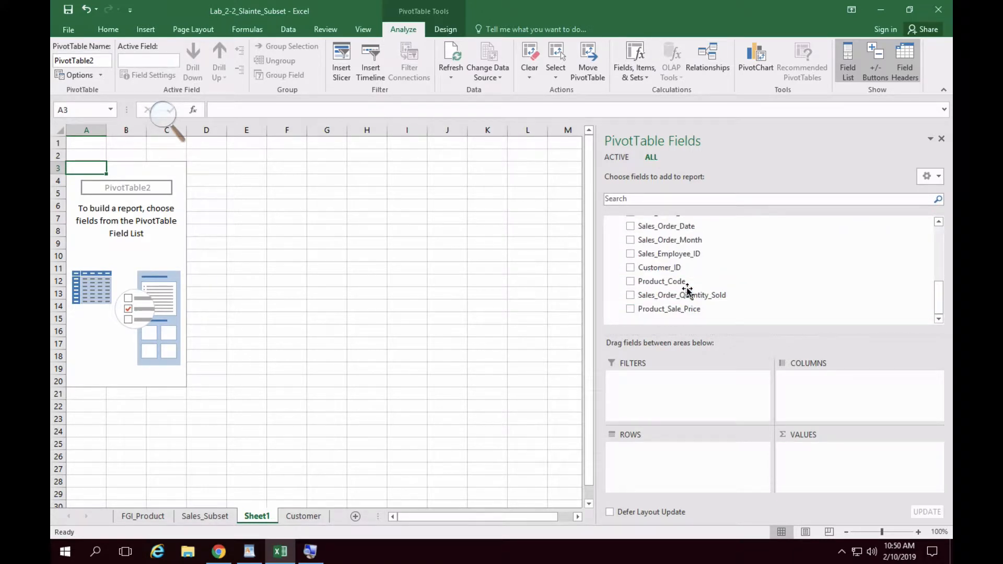
Add the Sales_Order_Date field from Sales_Subset to the PivotTable's columns
{"action": "scroll", "coordinate": [687, 290], "scroll_direction": "up", "scroll_amount": 5}
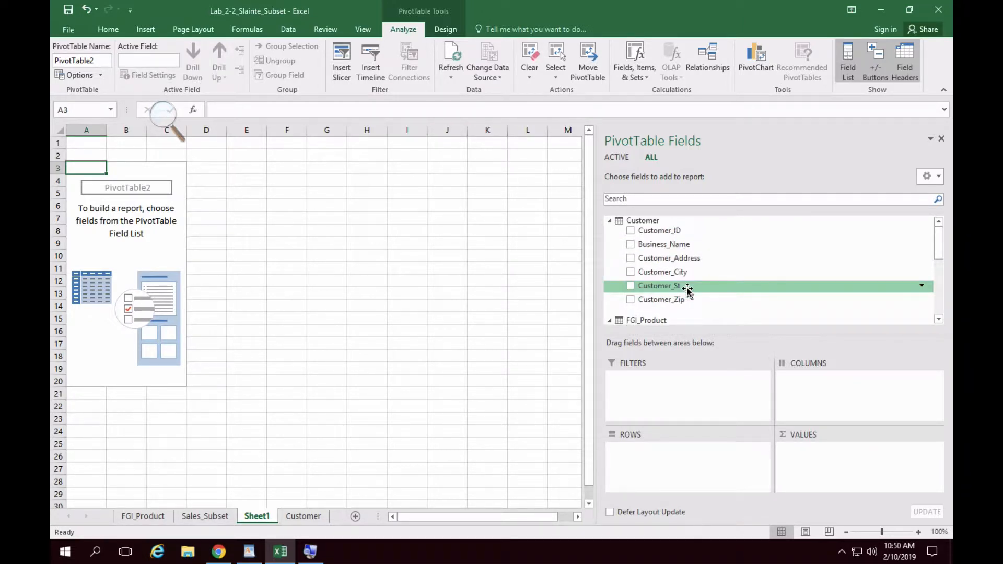
{"action": "scroll", "coordinate": [687, 291], "scroll_direction": "down", "scroll_amount": 1}
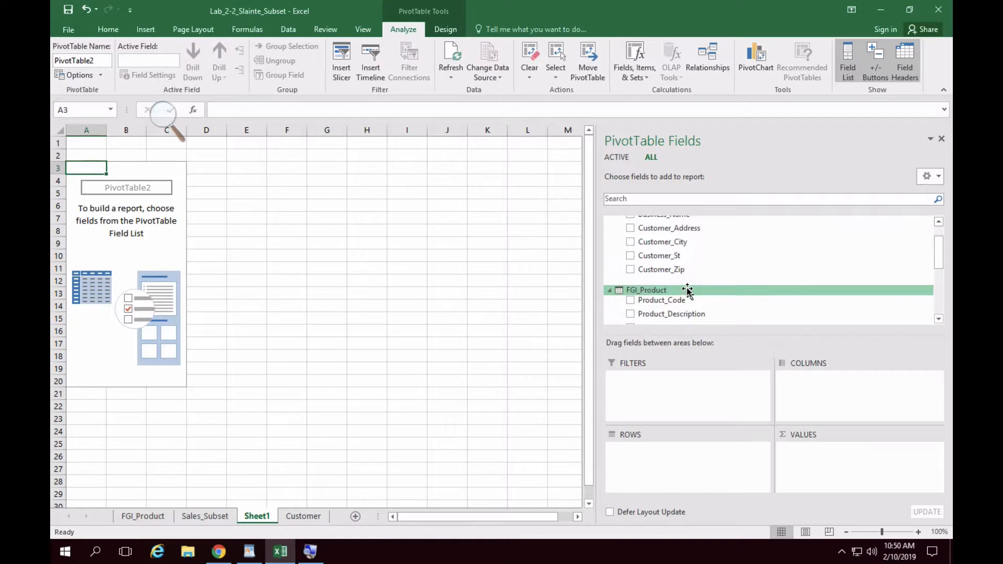
{"action": "scroll", "coordinate": [687, 291], "scroll_direction": "down", "scroll_amount": 1}
{"action": "scroll", "coordinate": [687, 291], "scroll_direction": "down", "scroll_amount": 2}
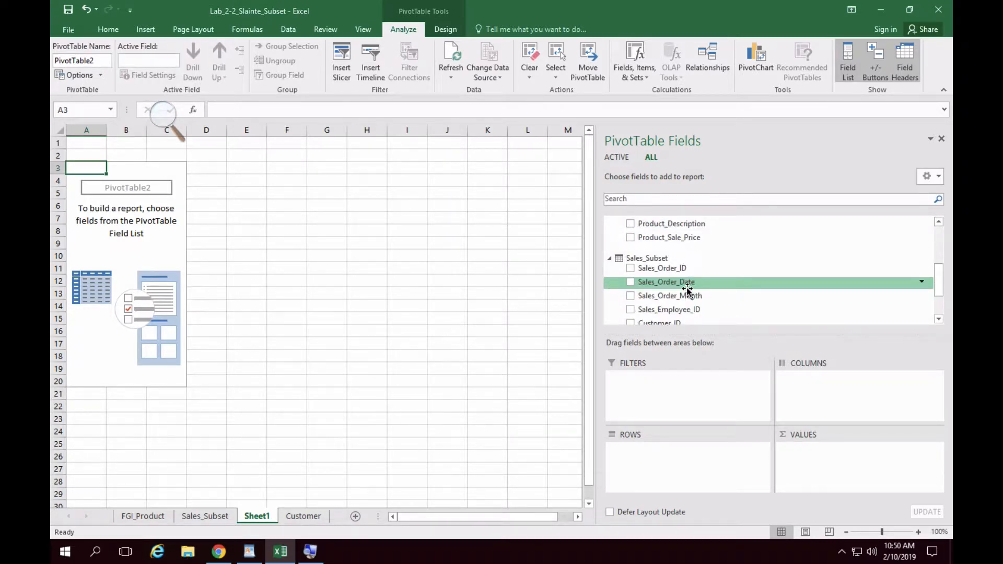
{"action": "scroll", "coordinate": [687, 291], "scroll_direction": "down", "scroll_amount": 1}
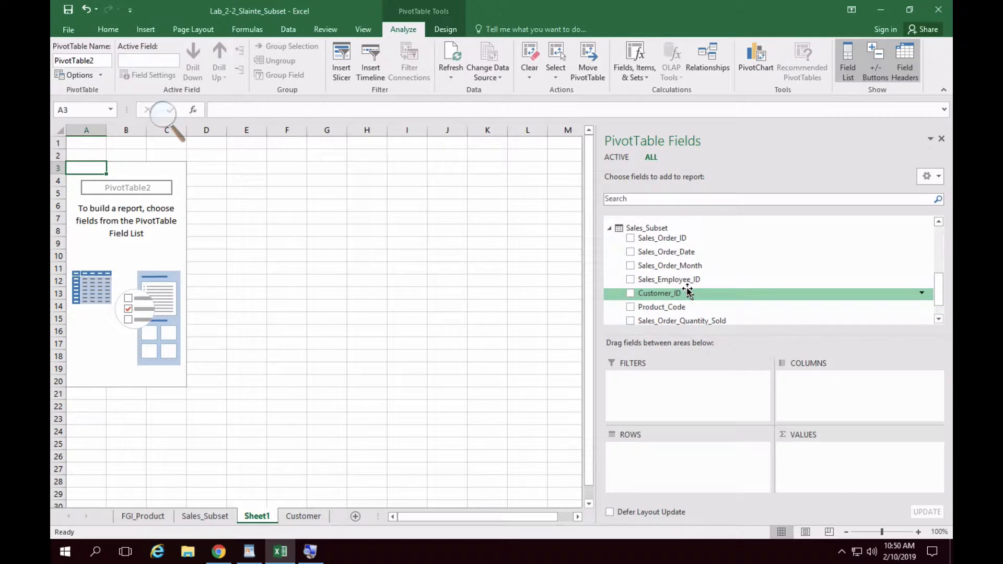
{"action": "left_click", "coordinate": [630, 253]}
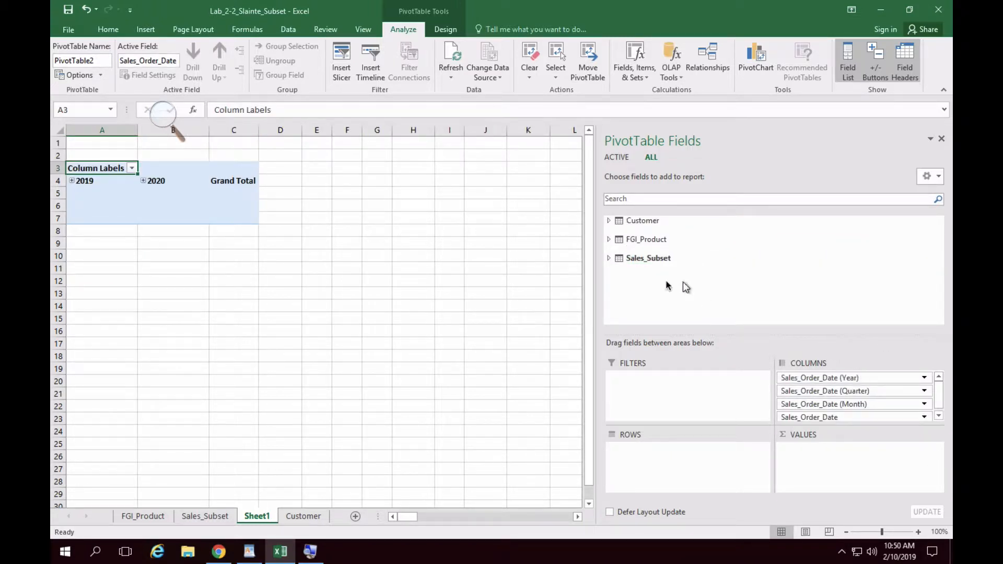
Expand the collapsed Sales_Subset, FGI_Product and Customer tables again in the PivotTable field list
{"action": "left_click", "coordinate": [608, 258]}
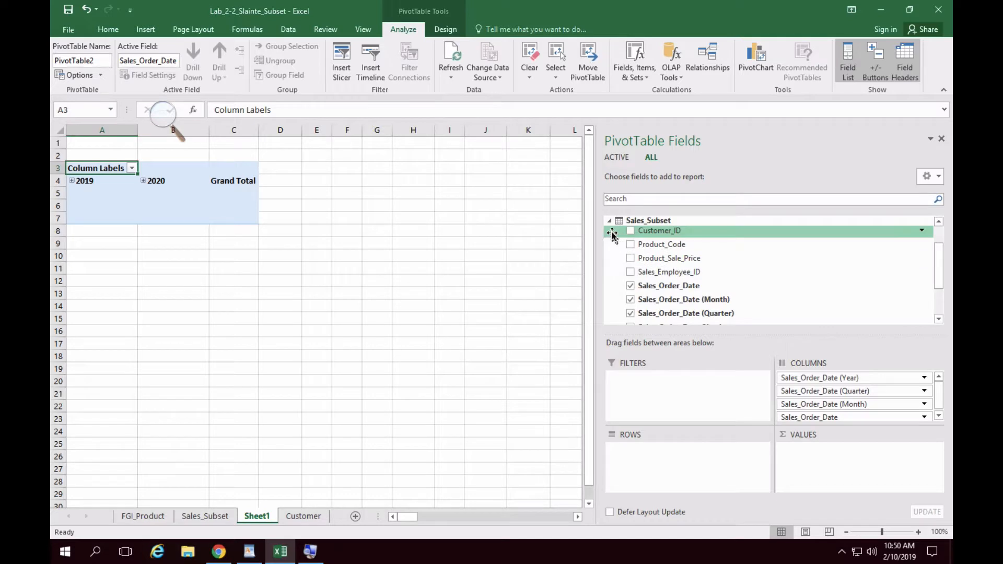
{"action": "scroll", "coordinate": [612, 242], "scroll_direction": "up", "scroll_amount": 2}
{"action": "left_click", "coordinate": [608, 240]}
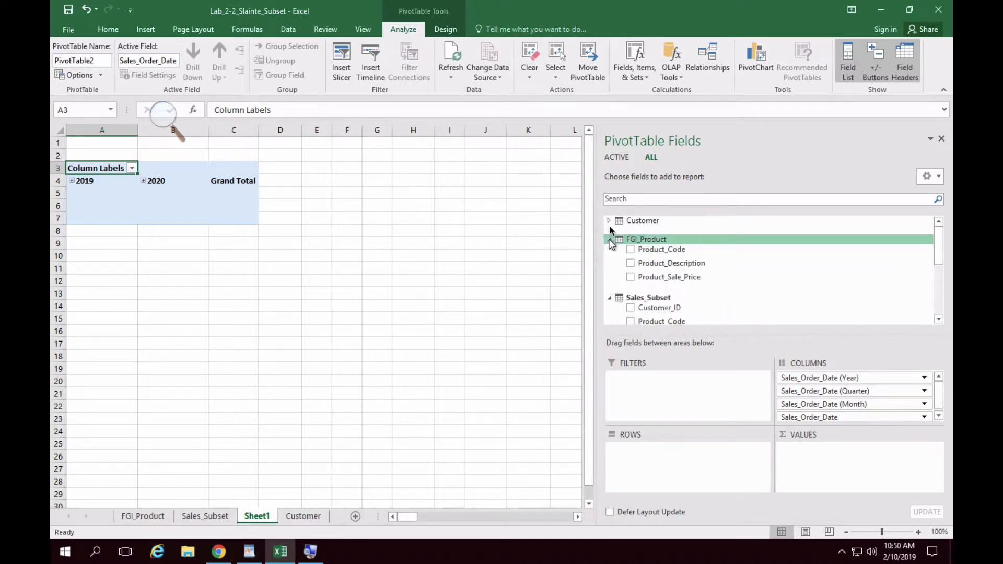
{"action": "left_click", "coordinate": [608, 221]}
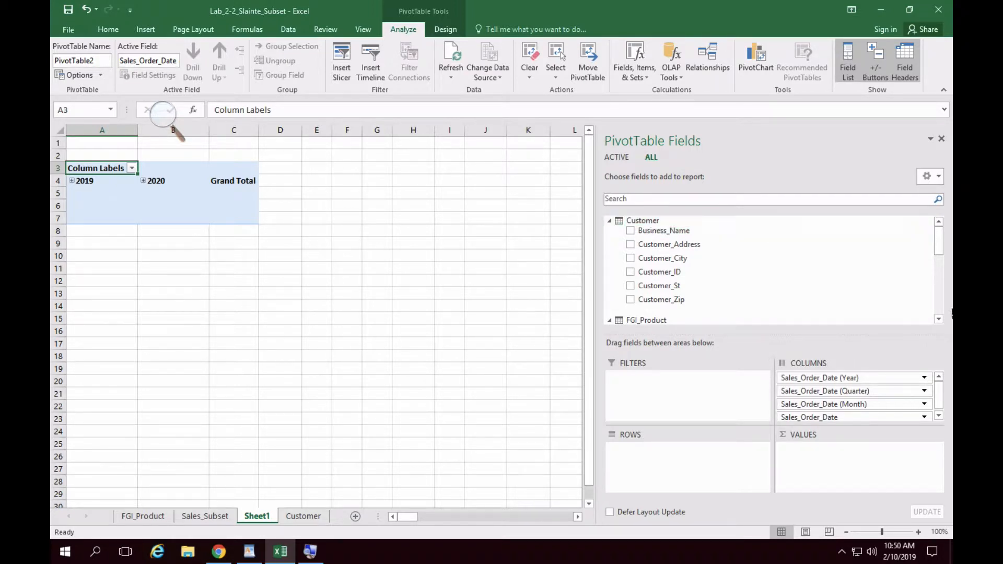
Remove the year, quarter and plain Sales_Order_Date fields from the PivotTable's columns, keeping only Sales_Order_Date (Month)
{"action": "left_click_drag", "start_coordinate": [875, 377], "coordinate": [537, 364]}
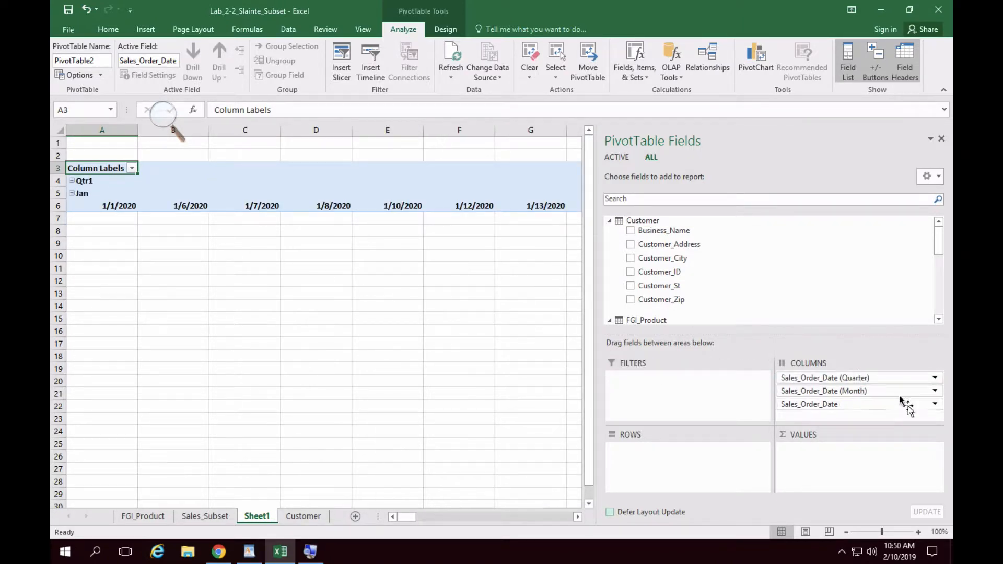
{"action": "left_click", "coordinate": [881, 379]}
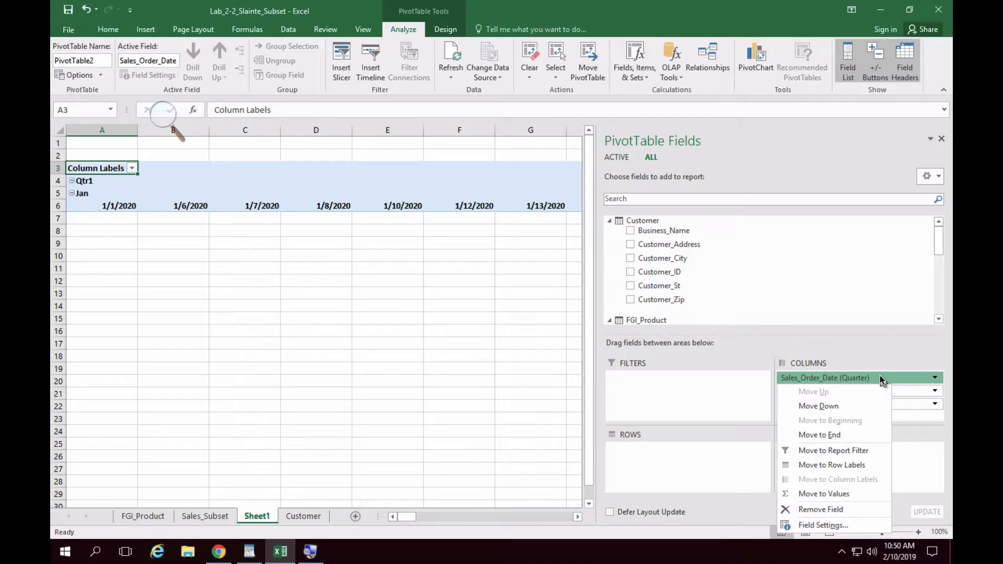
{"action": "left_click_drag", "start_coordinate": [882, 379], "coordinate": [525, 380]}
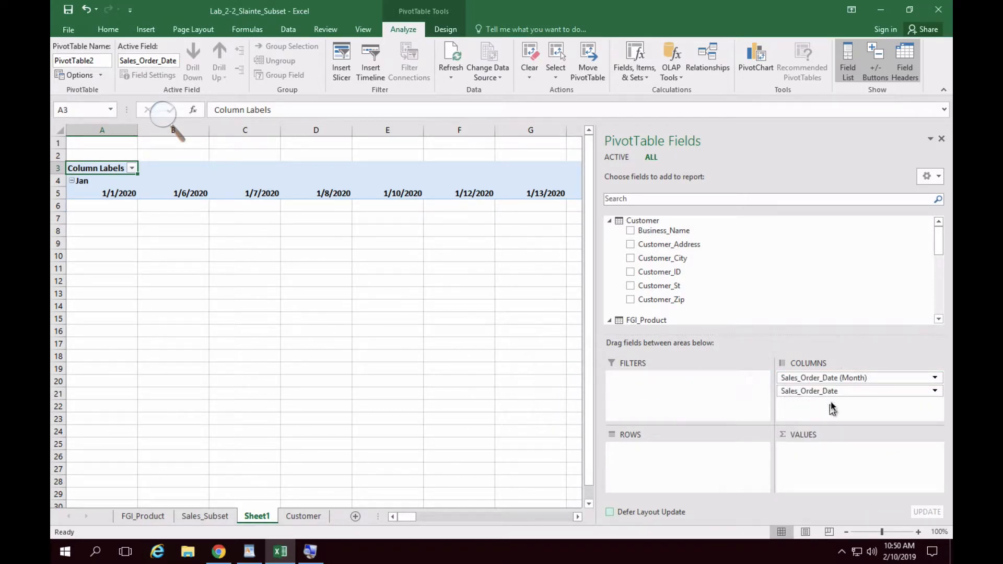
{"action": "left_click_drag", "start_coordinate": [830, 392], "coordinate": [533, 406]}
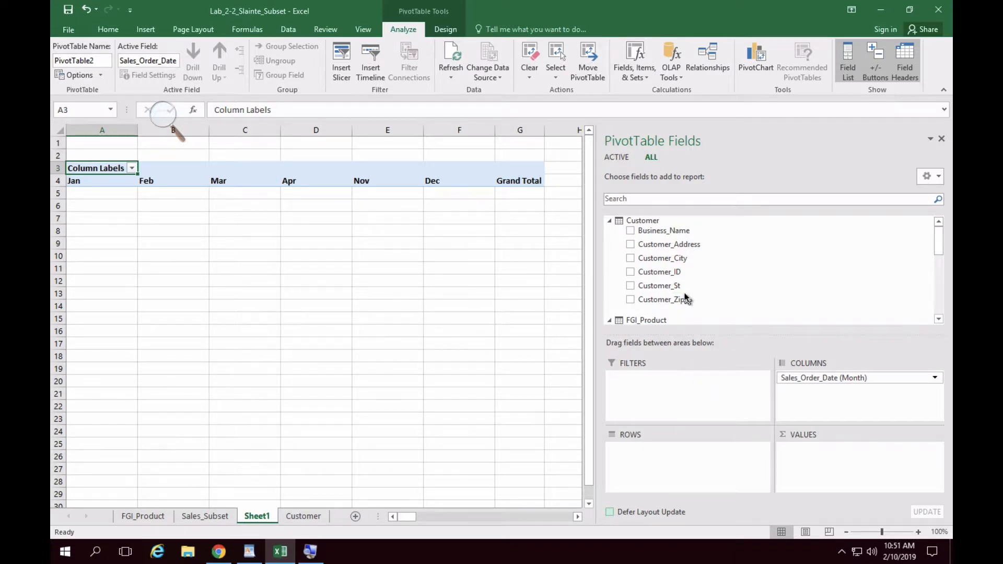
Add the Product_Description field from FGI_Product to the PivotTable's rows
{"action": "left_click_drag", "start_coordinate": [943, 245], "coordinate": [943, 268]}
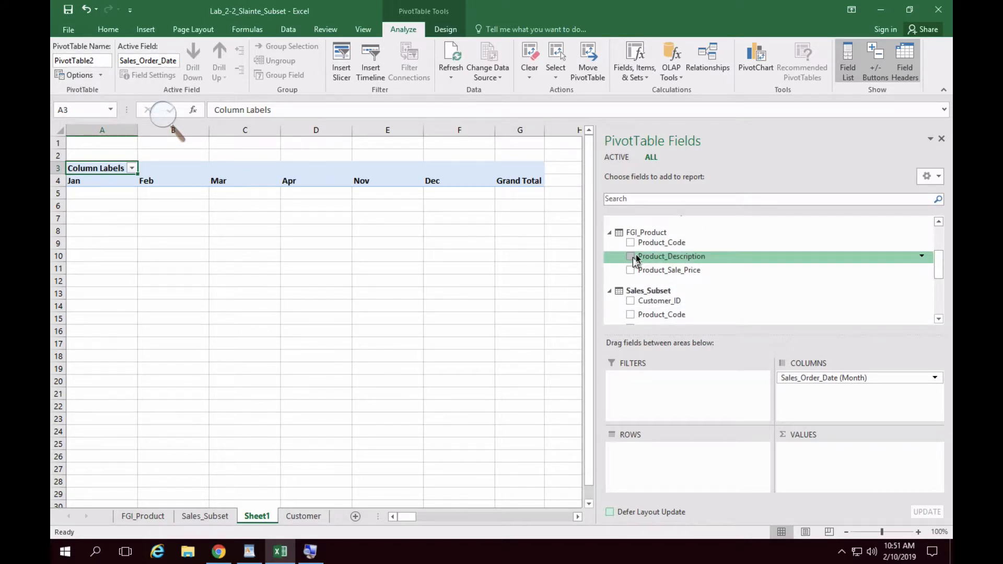
{"action": "left_click_drag", "start_coordinate": [637, 259], "coordinate": [653, 469]}
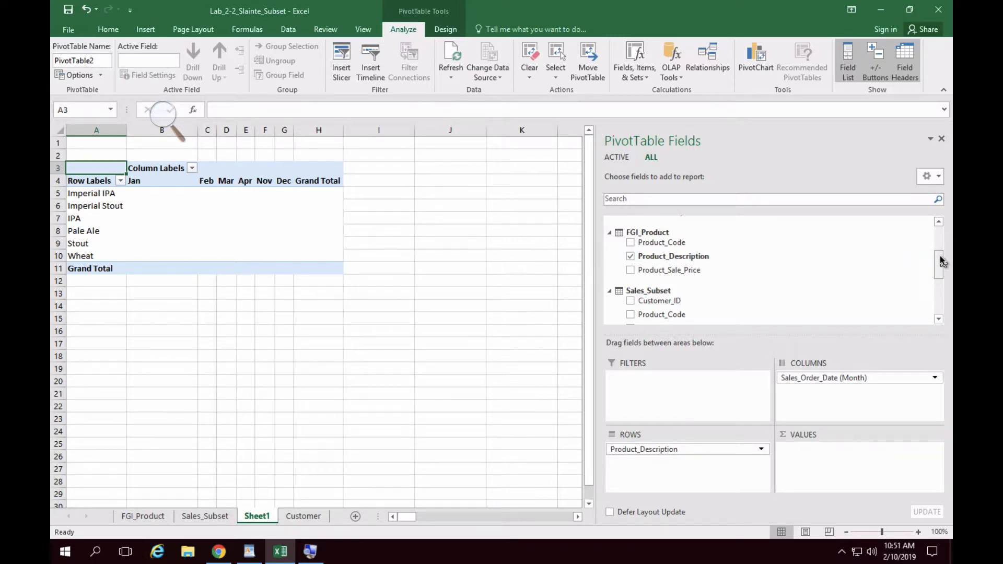
Add the Sales_Order_Quantity_Sold field from Sales_Subset to the PivotTable's values as a sum
{"action": "left_click_drag", "start_coordinate": [940, 259], "coordinate": [939, 272]}
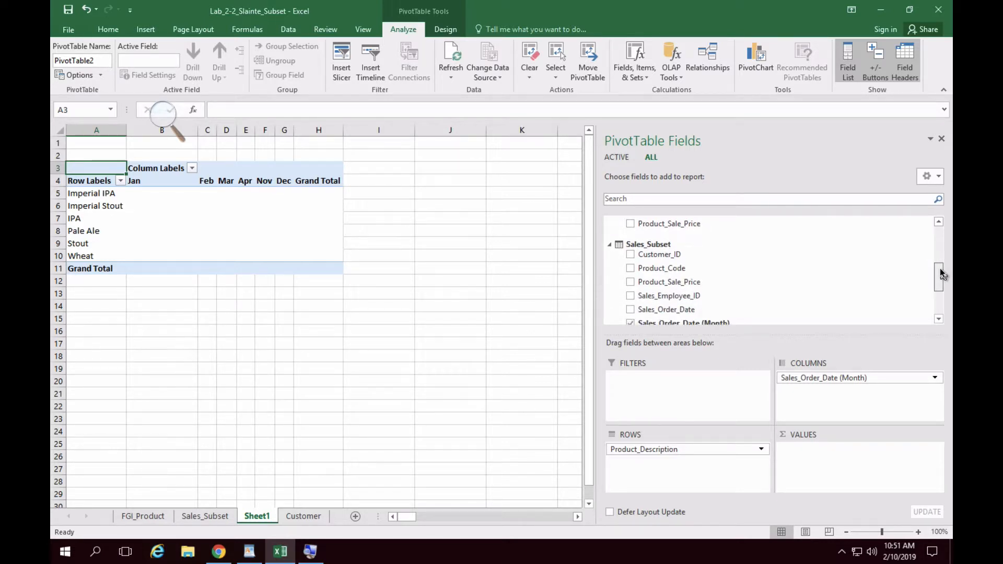
{"action": "mouse_move", "coordinate": [939, 268]}
{"action": "left_mouse_down"}
{"action": "mouse_move", "coordinate": [942, 297]}
{"action": "mouse_move", "coordinate": [934, 238]}
{"action": "mouse_move", "coordinate": [936, 275]}
{"action": "left_mouse_up"}
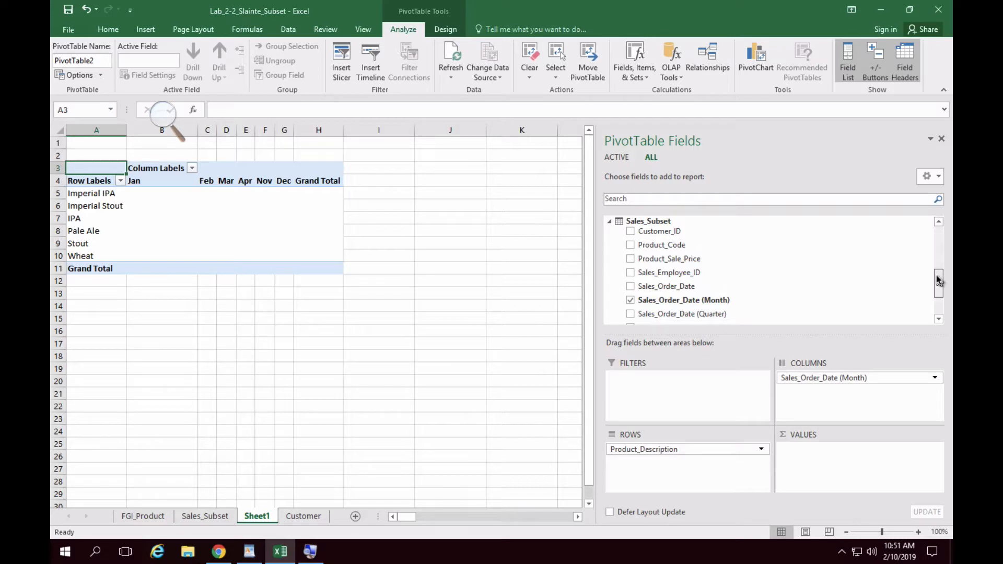
{"action": "left_click_drag", "start_coordinate": [936, 276], "coordinate": [938, 299]}
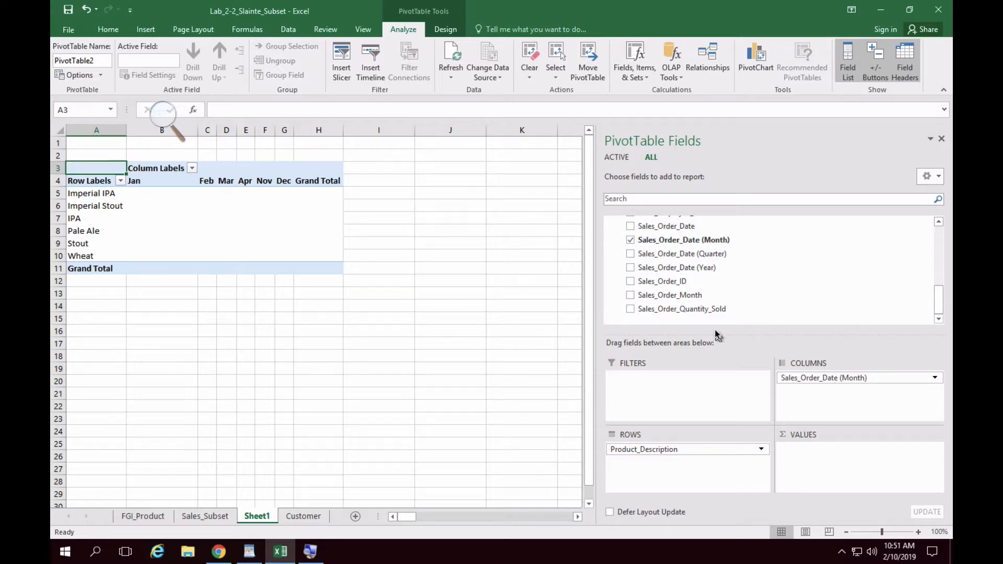
{"action": "left_click", "coordinate": [631, 309]}
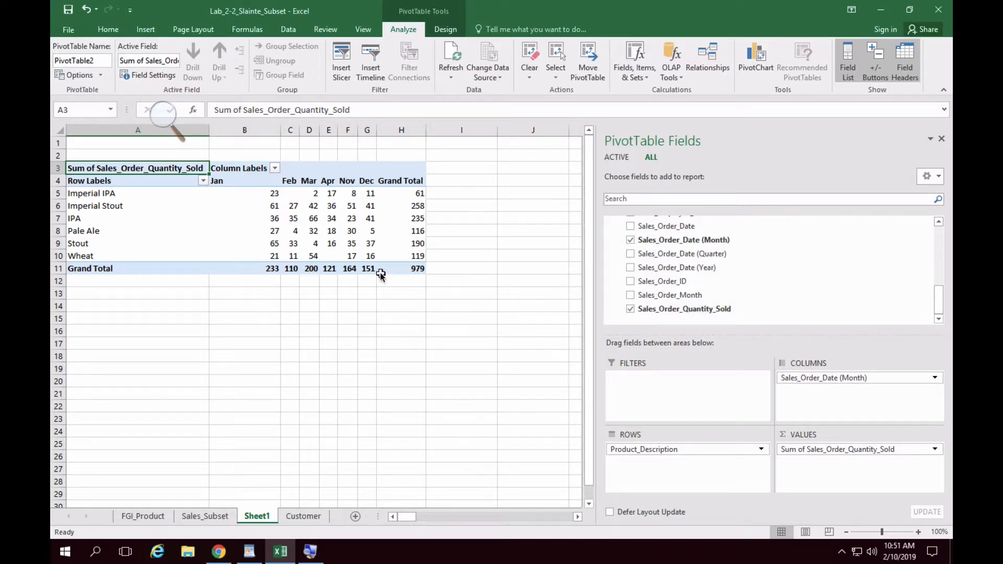
Format all the PivotTable's quantity values and totals in comma style with no decimal places, and widen the month columns to fit
{"action": "left_click_drag", "start_coordinate": [254, 192], "coordinate": [418, 276]}
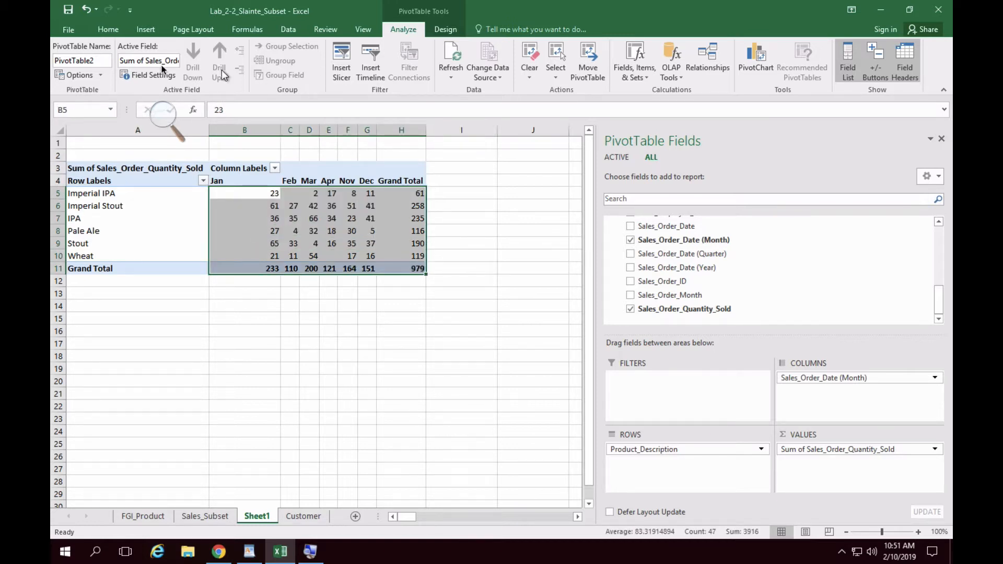
{"action": "left_click", "coordinate": [106, 34]}
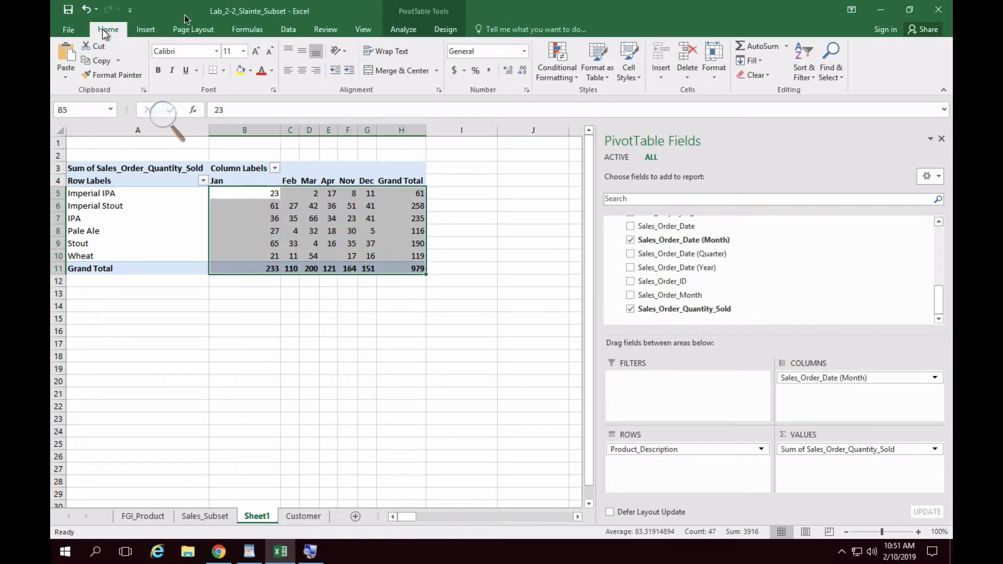
{"action": "left_click", "coordinate": [491, 66]}
{"action": "left_click", "coordinate": [521, 70]}
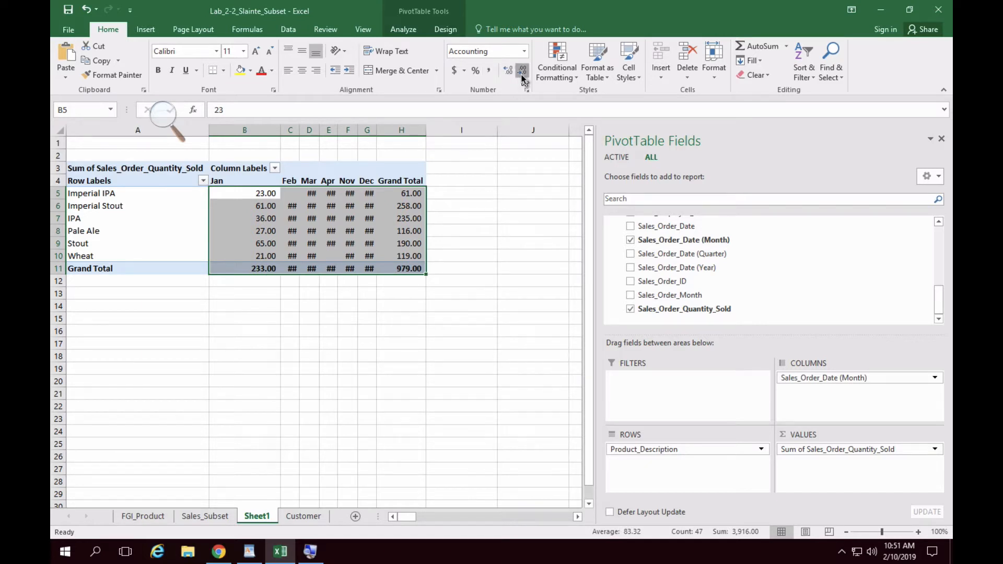
{"action": "left_click", "coordinate": [522, 71]}
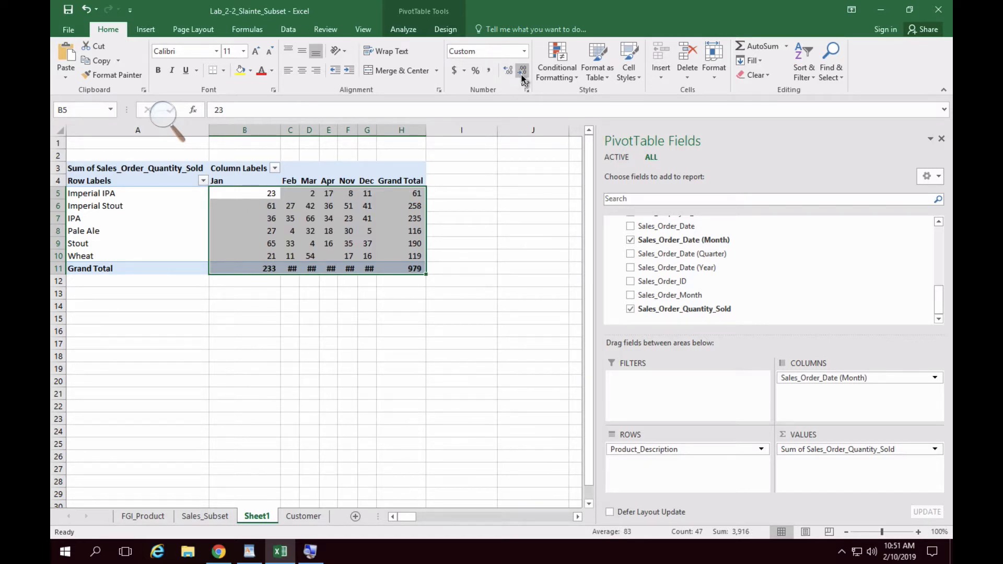
{"action": "left_click_drag", "start_coordinate": [376, 130], "coordinate": [302, 131]}
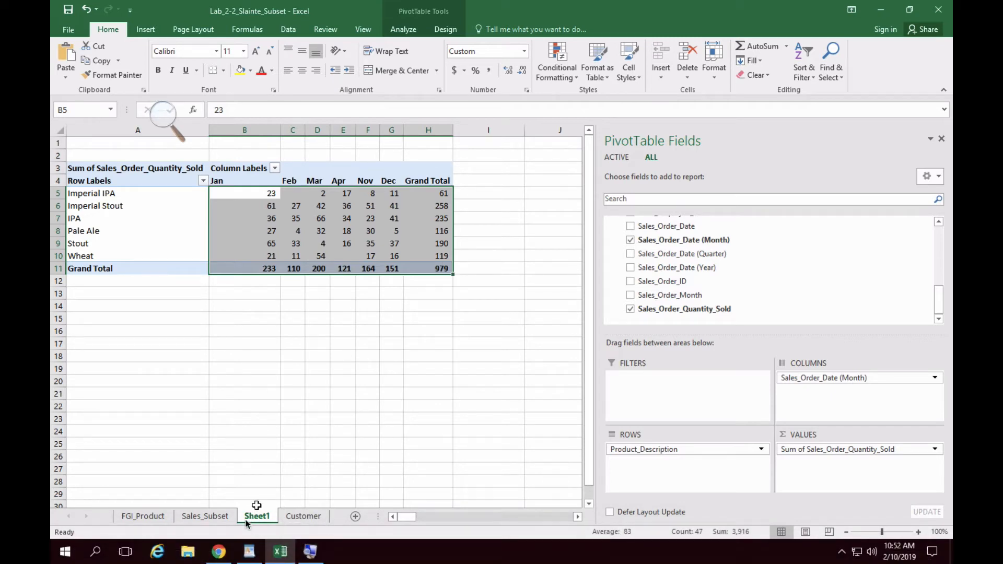
Switch to the MHE Reader page in Chrome and review the Part 3 introduction for the months the report must cover
{"action": "left_click", "coordinate": [125, 551]}
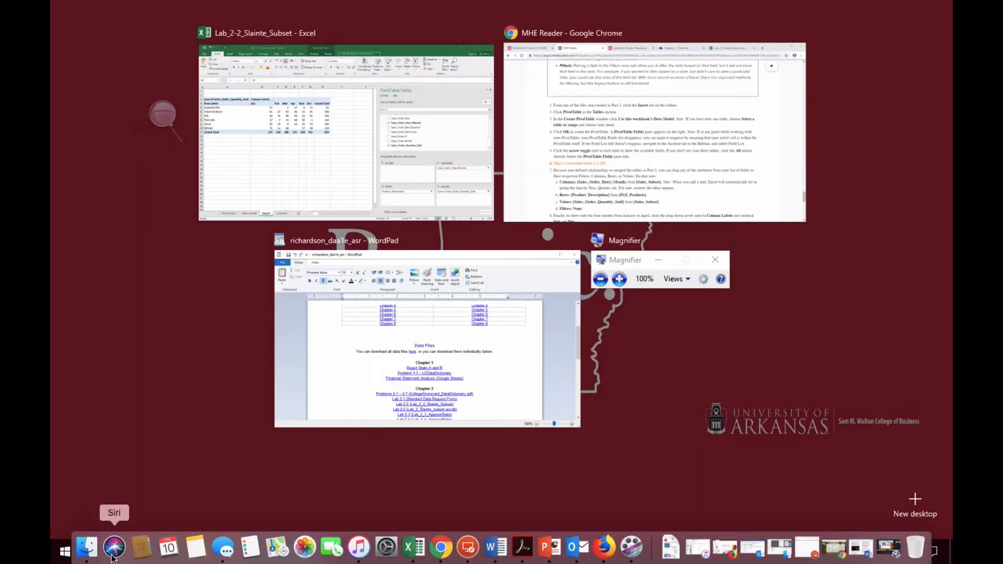
{"action": "left_click", "coordinate": [590, 152]}
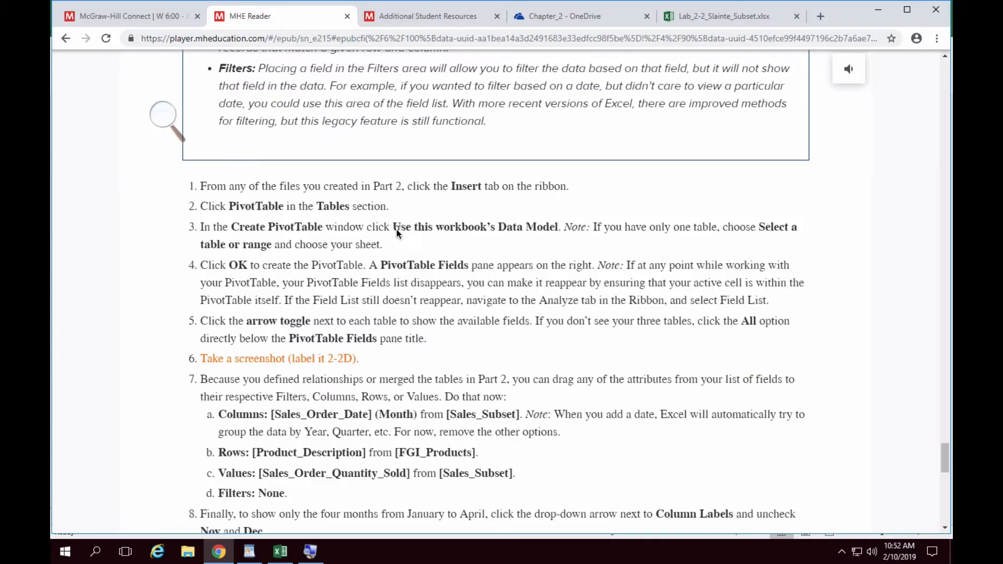
{"action": "scroll", "coordinate": [397, 233], "scroll_direction": "up", "scroll_amount": 7}
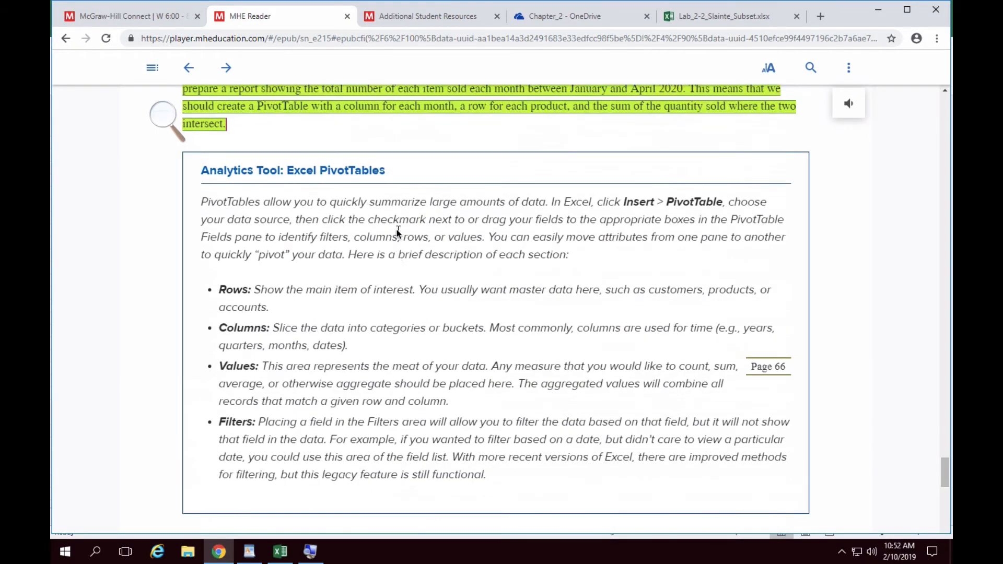
{"action": "scroll", "coordinate": [397, 232], "scroll_direction": "up", "scroll_amount": 3}
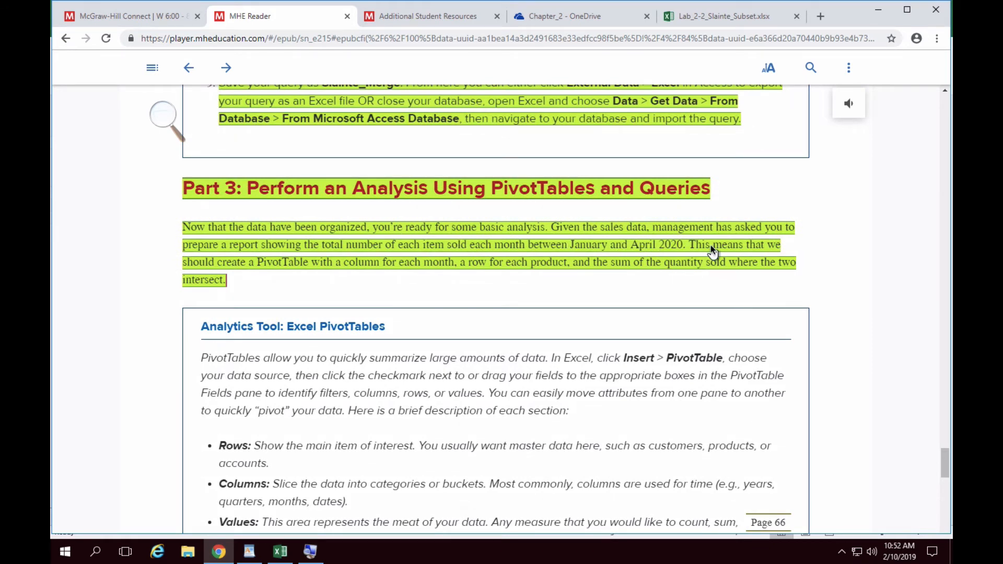
{"action": "mouse_move", "coordinate": [445, 533]}
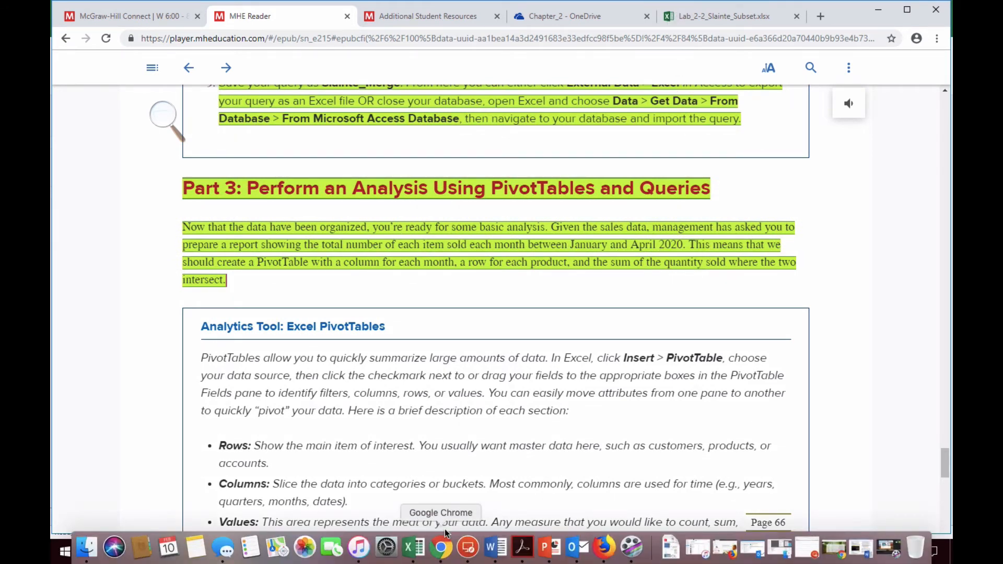
Return to the Excel workbook and filter the PivotTable's column labels to exclude Nov and Dec, keeping Jan through Apr
{"action": "left_click", "coordinate": [285, 551]}
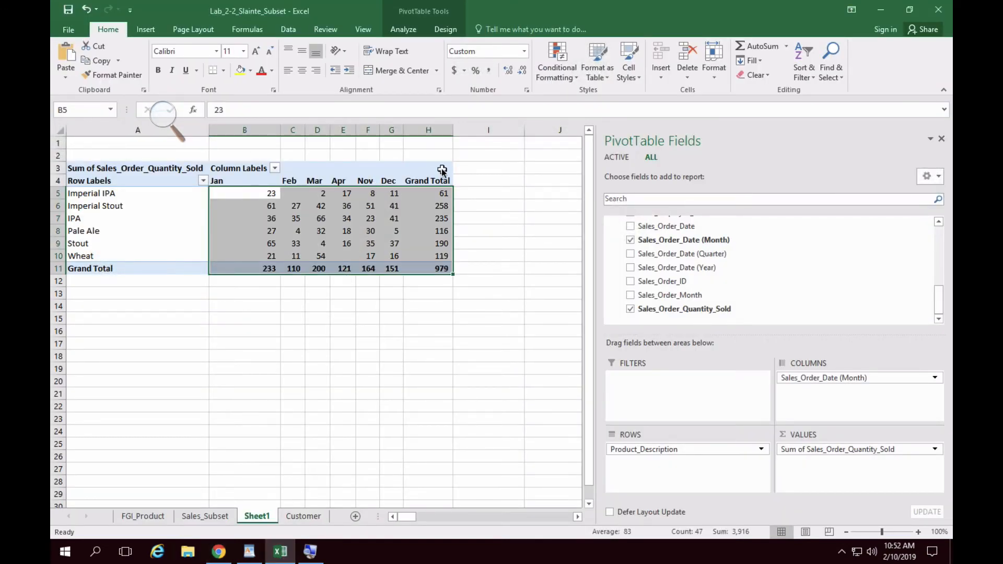
{"action": "left_click", "coordinate": [274, 167]}
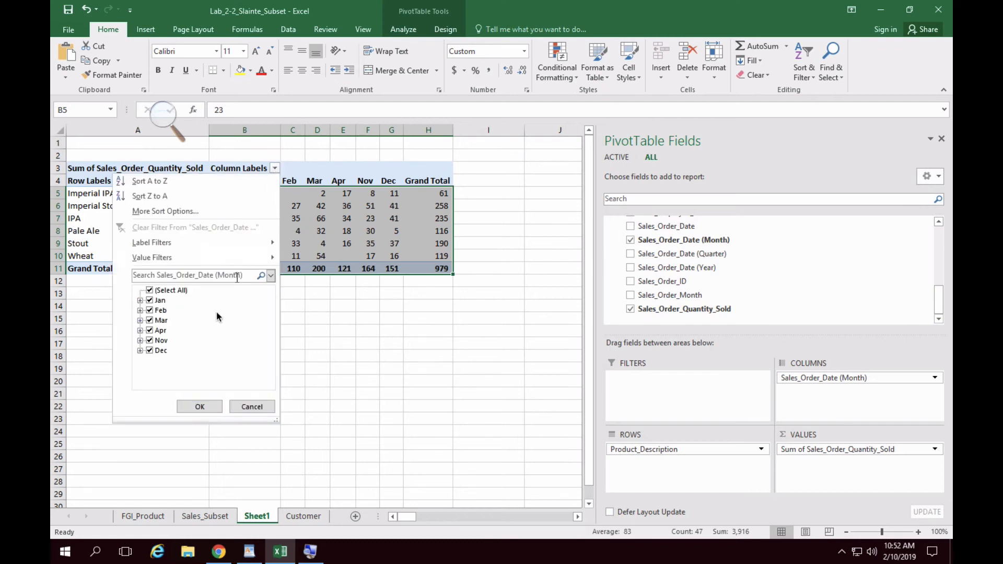
{"action": "left_click", "coordinate": [150, 340]}
{"action": "left_click", "coordinate": [149, 350]}
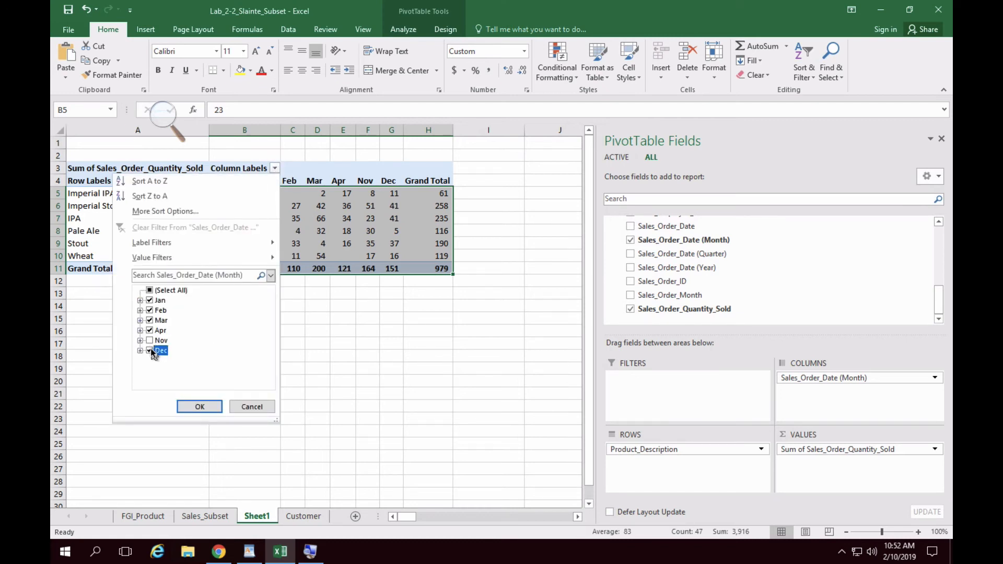
{"action": "left_click", "coordinate": [201, 407]}
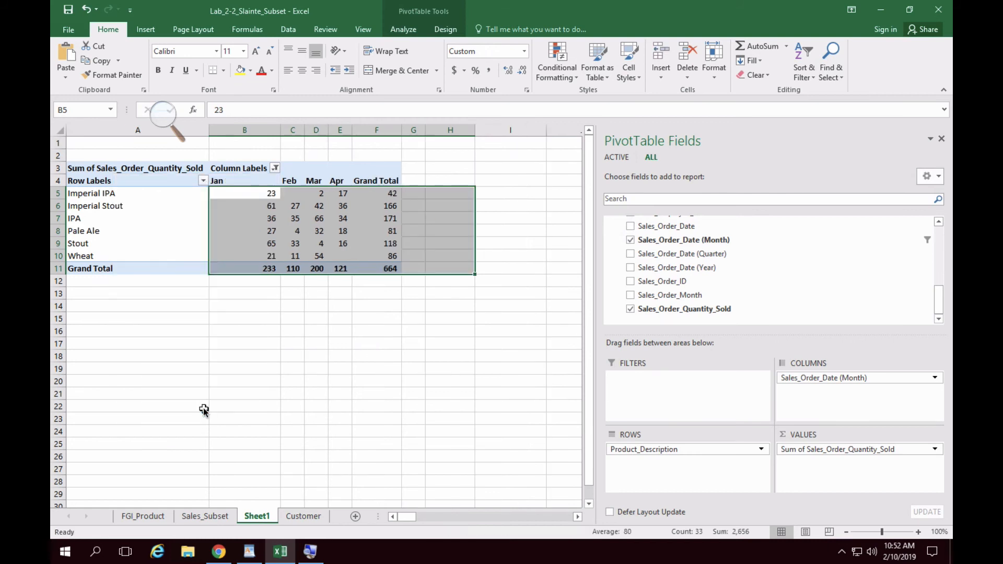